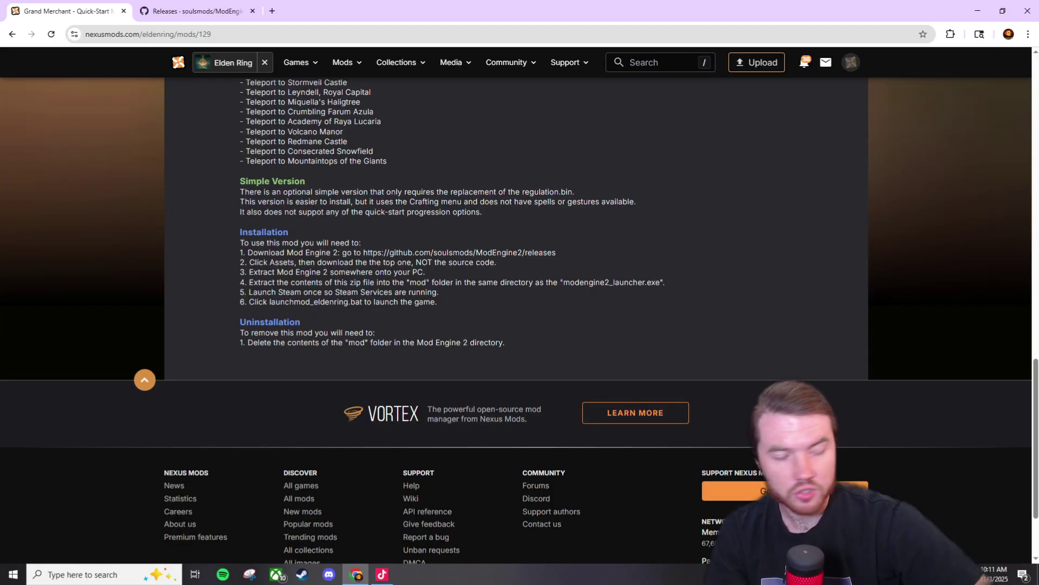
# Select the GitHub link in the Grand Merchant install steps, go back, and switch to the ModEngine2 releases tab
pyautogui.moveTo(240, 243); pyautogui.dragTo(315, 262)
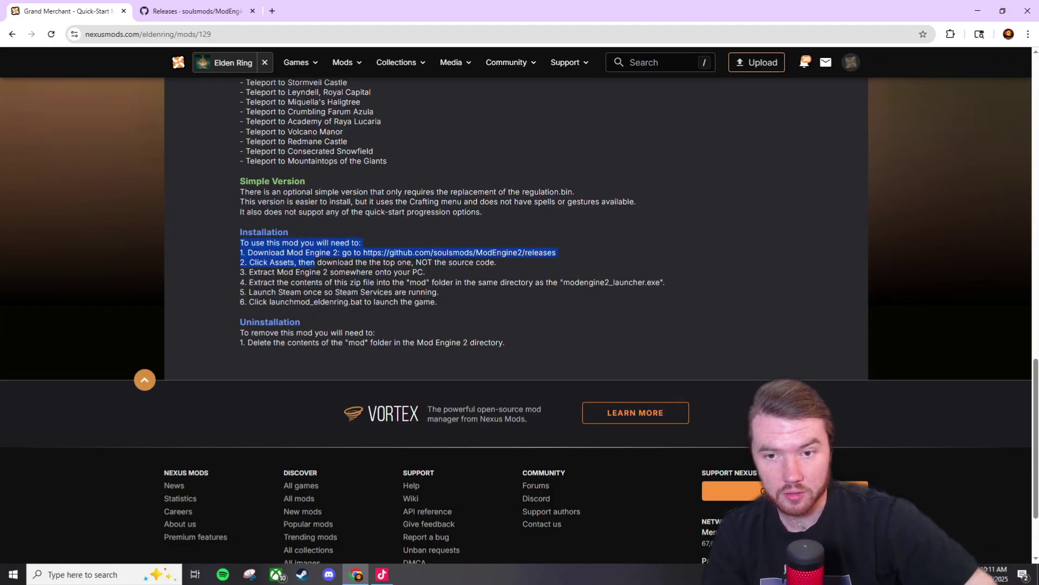
pyautogui.hotkey('alt', 'Left')
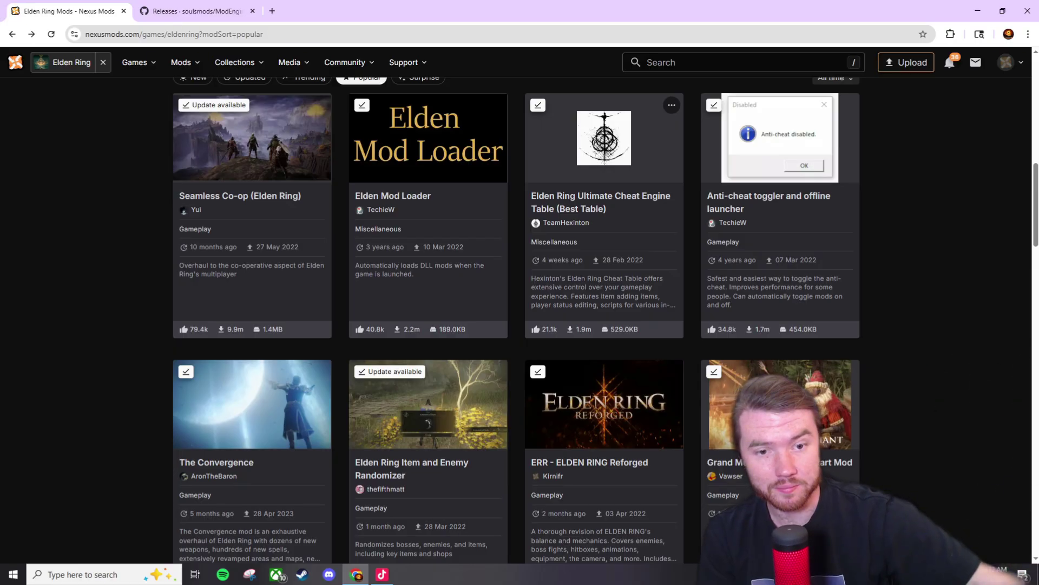
pyautogui.hotkey('ctrl', 'Tab')
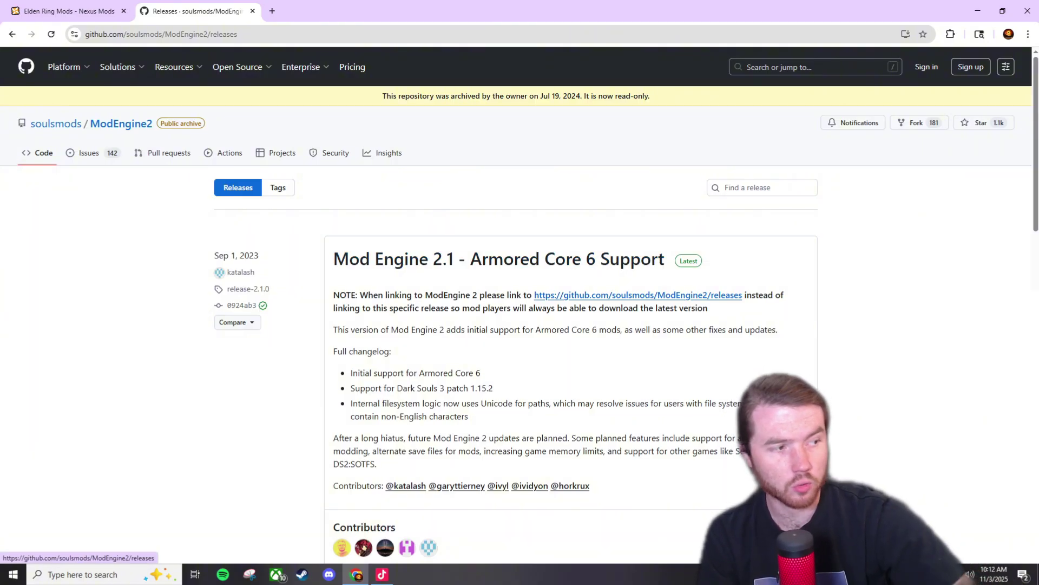
# Download ModEngine-2.1.0.0-win64.zip from the Mod Engine 2.1 release assets
pyautogui.scroll(-5, 596, 303)
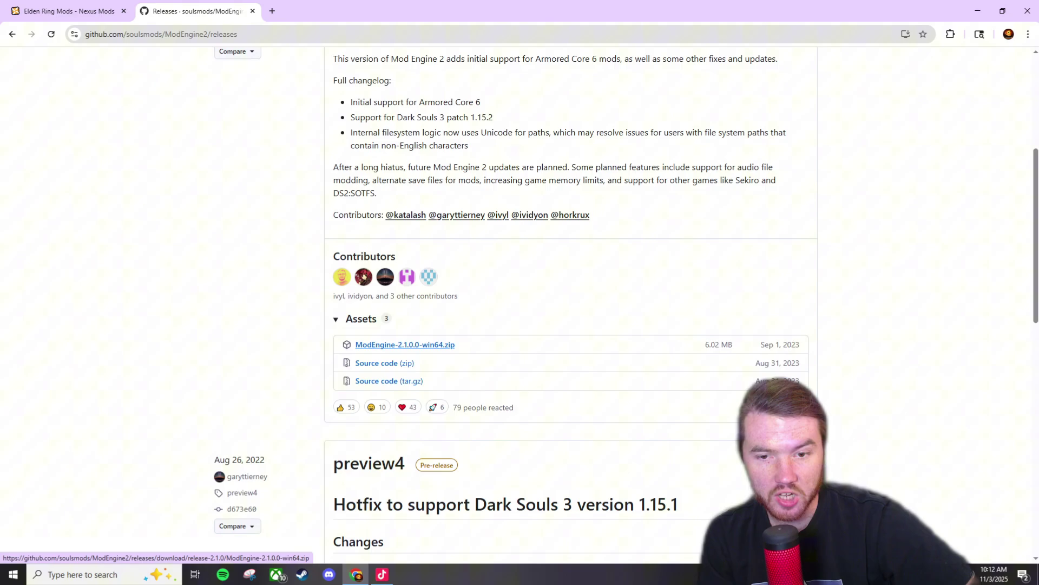
pyautogui.click(405, 345)
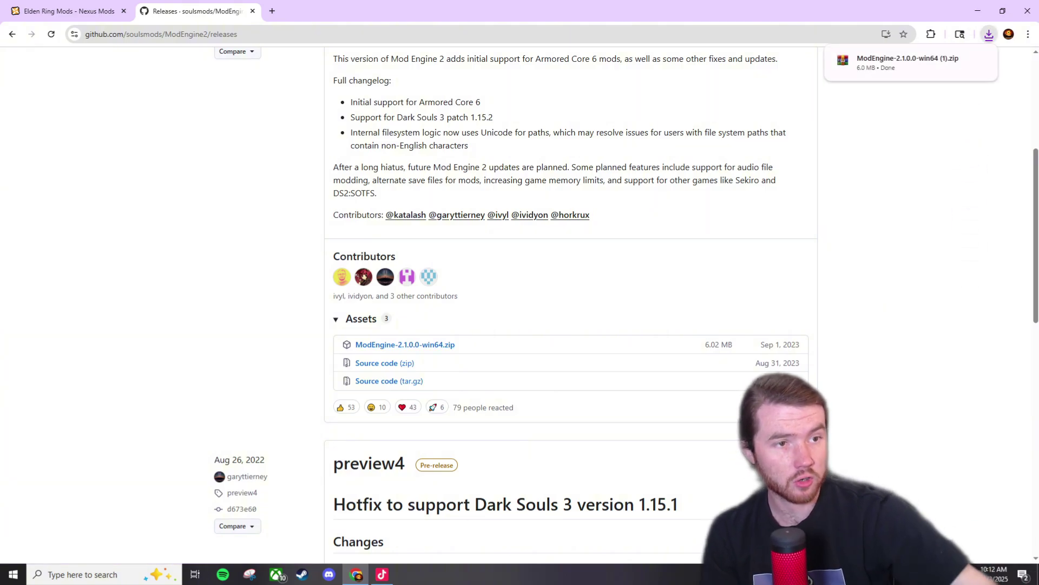
# Open the downloaded ModEngine zip in WinRAR and extract it to a specified folder in Downloads
pyautogui.click(902, 63)
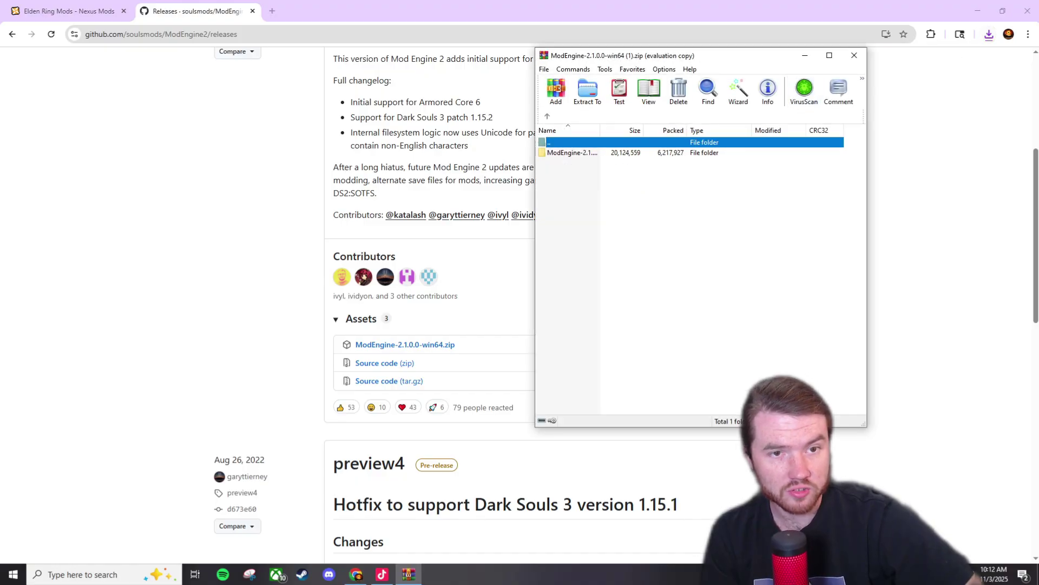
pyautogui.click(547, 115)
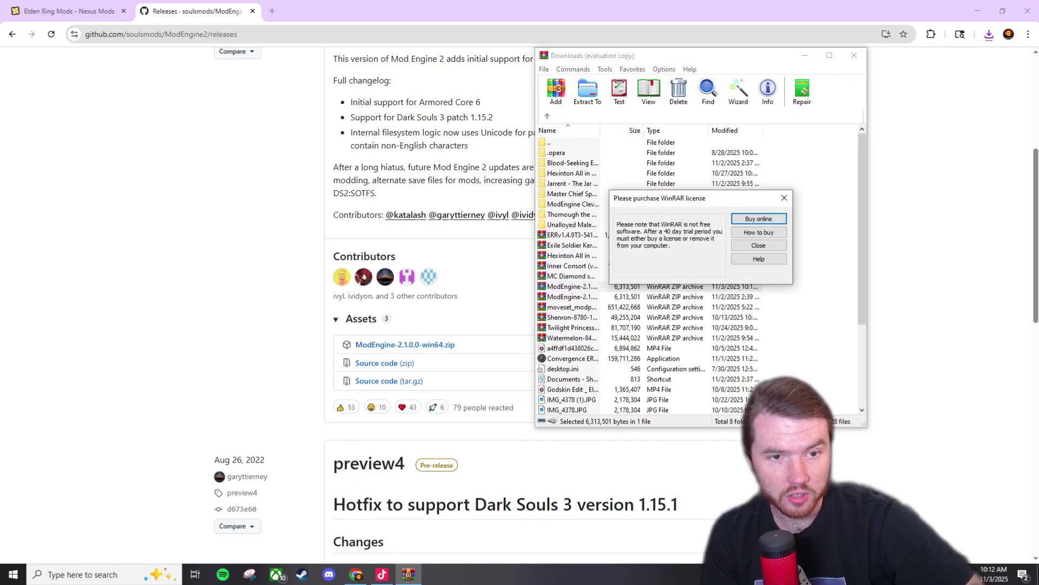
pyautogui.click(784, 198)
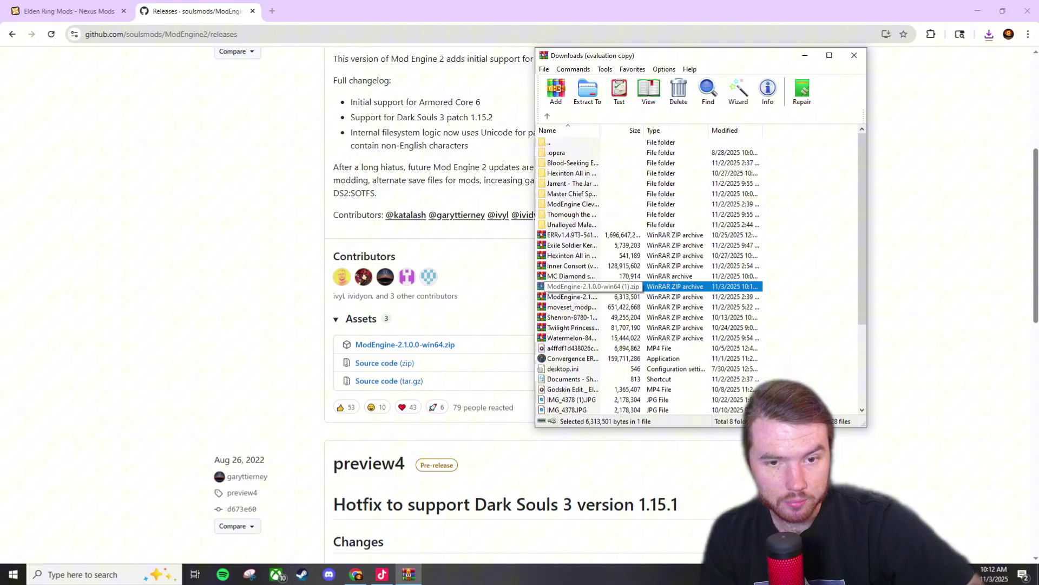
pyautogui.rightClick(571, 287)
pyautogui.press('Down')
pyautogui.press('Down')
pyautogui.press('Down')
pyautogui.press('Down')
pyautogui.press('Down')
pyautogui.press('Down')
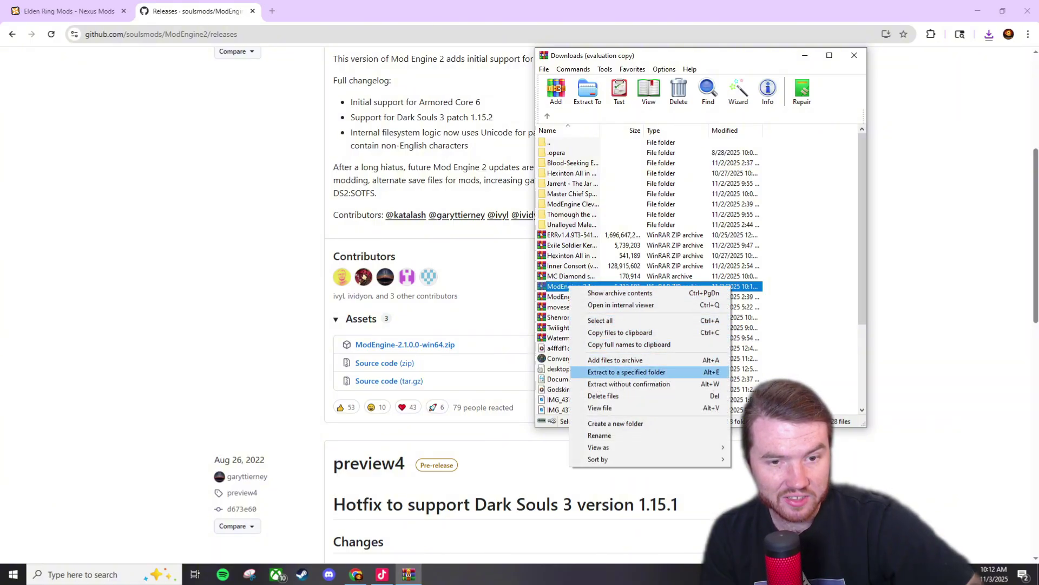
pyautogui.press('Return')
pyautogui.press('Return')
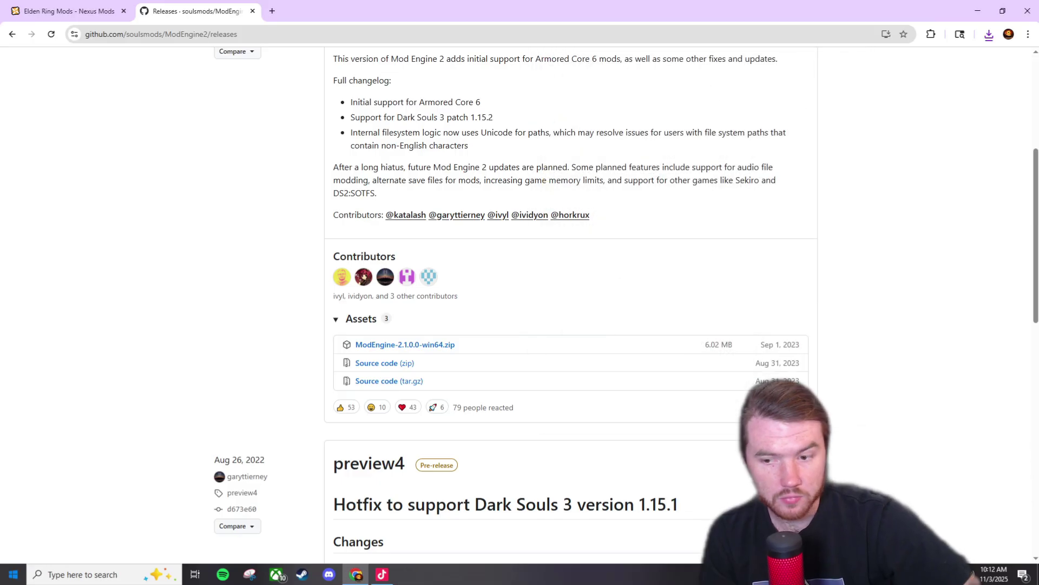
# Check Downloads for the extracted ModEngine-2.1.0.0-win64 (1) folder, then move windows aside to show the desktop
pyautogui.click(13, 574)
pyautogui.click(13, 470)
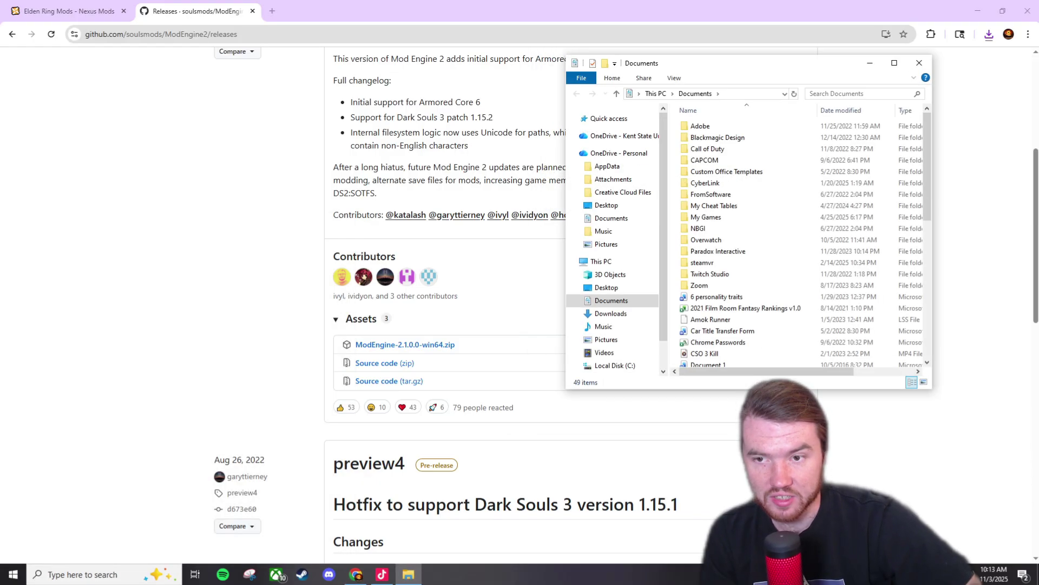
pyautogui.click(611, 314)
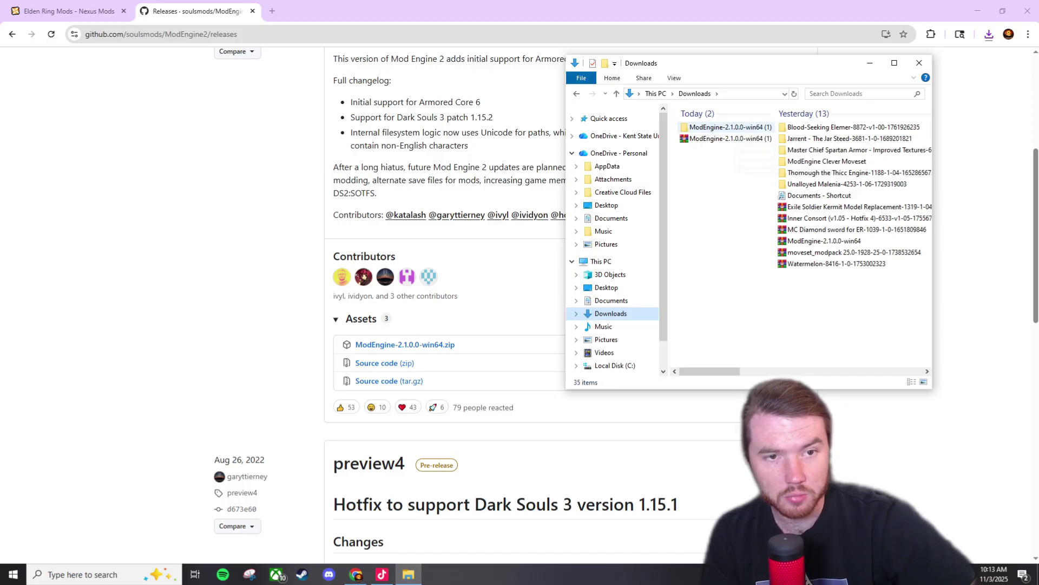
pyautogui.moveTo(758, 63); pyautogui.dragTo(590, 0)
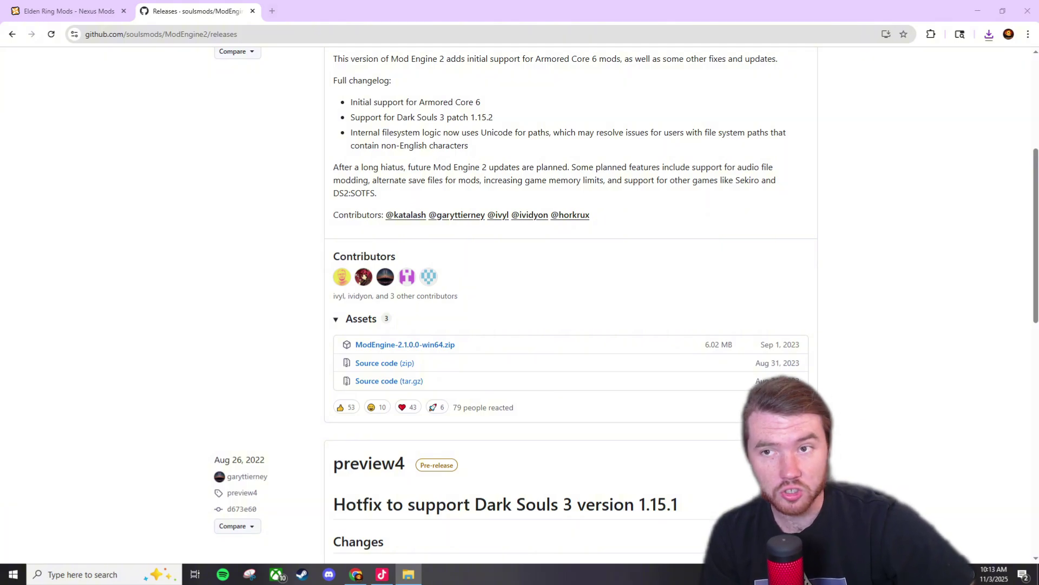
pyautogui.click(978, 11)
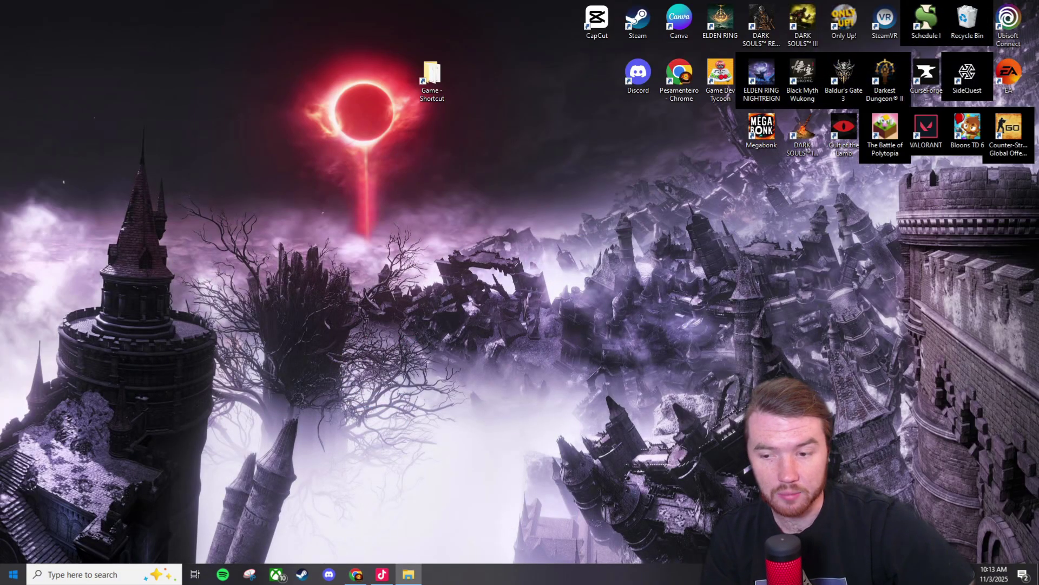
# Launch Steam and open ELDEN RING's local files through the gear icon's Manage > Browse local files
pyautogui.click(302, 574)
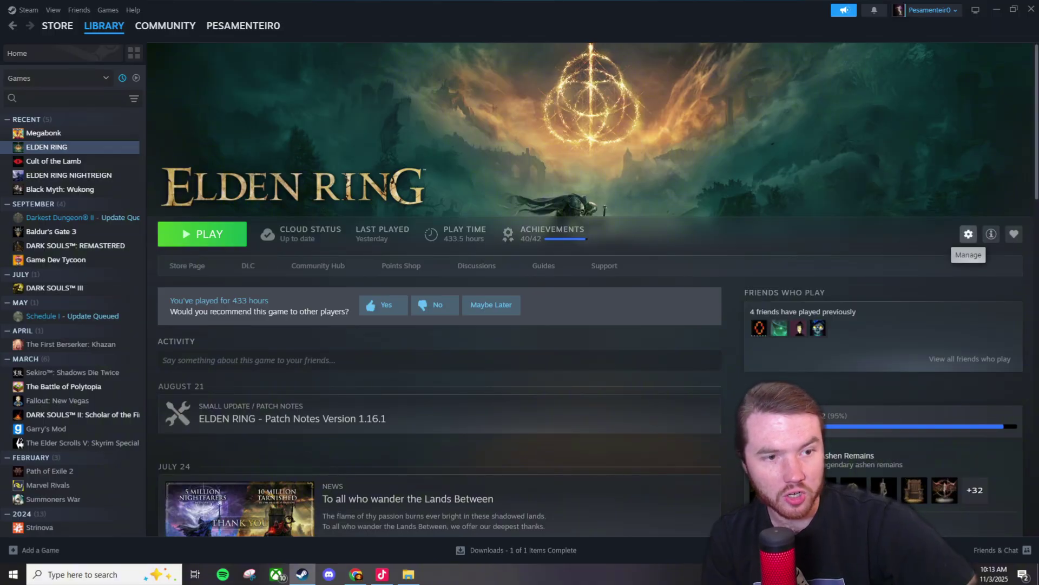
pyautogui.click(969, 234)
pyautogui.moveTo(990, 291)
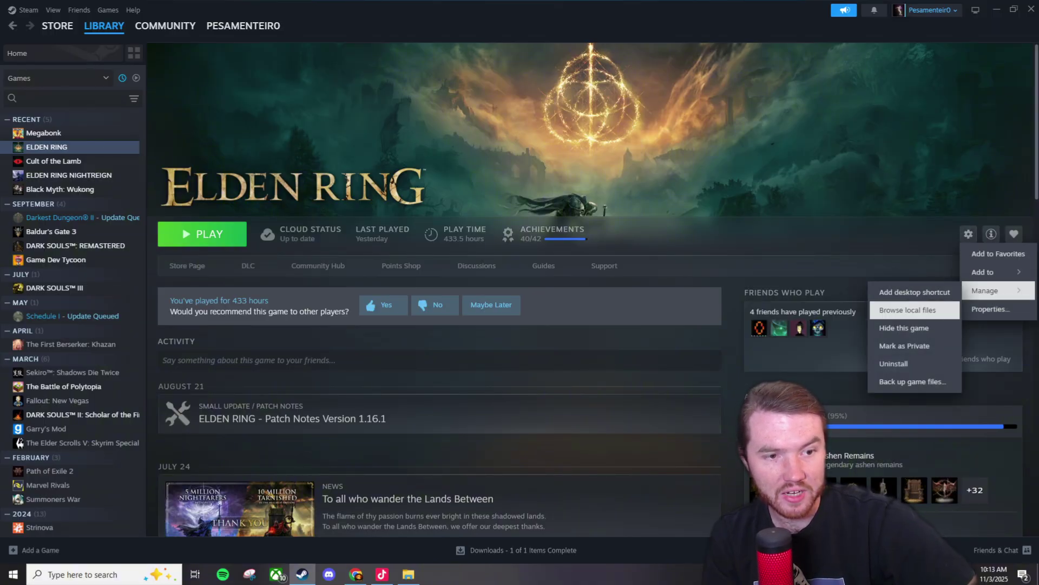
pyautogui.click(915, 309)
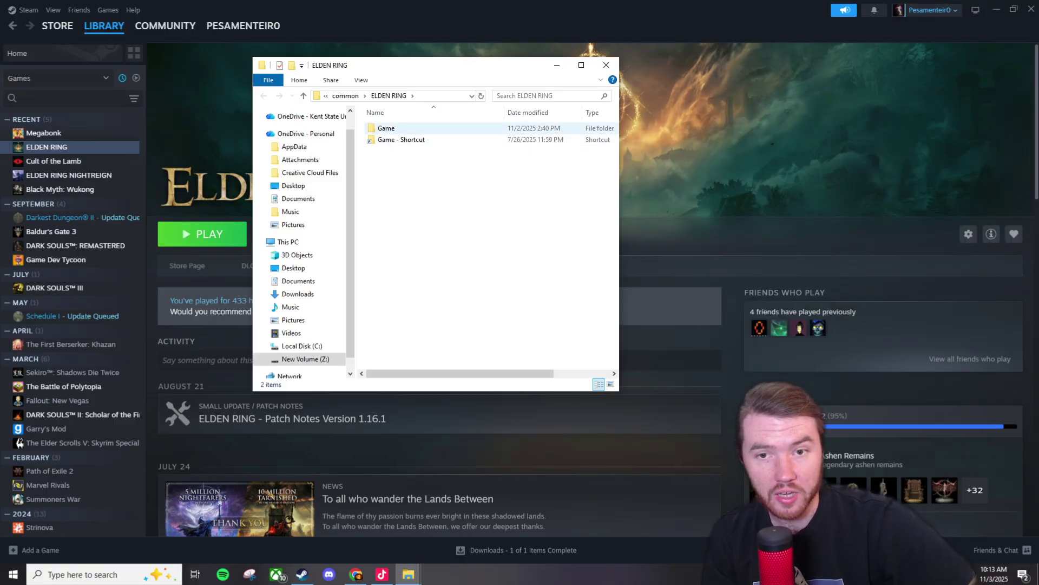
# Open the Game folder and drag ModEngine-2.1.0.0-win64 (1) from Downloads into it
pyautogui.doubleClick(386, 127)
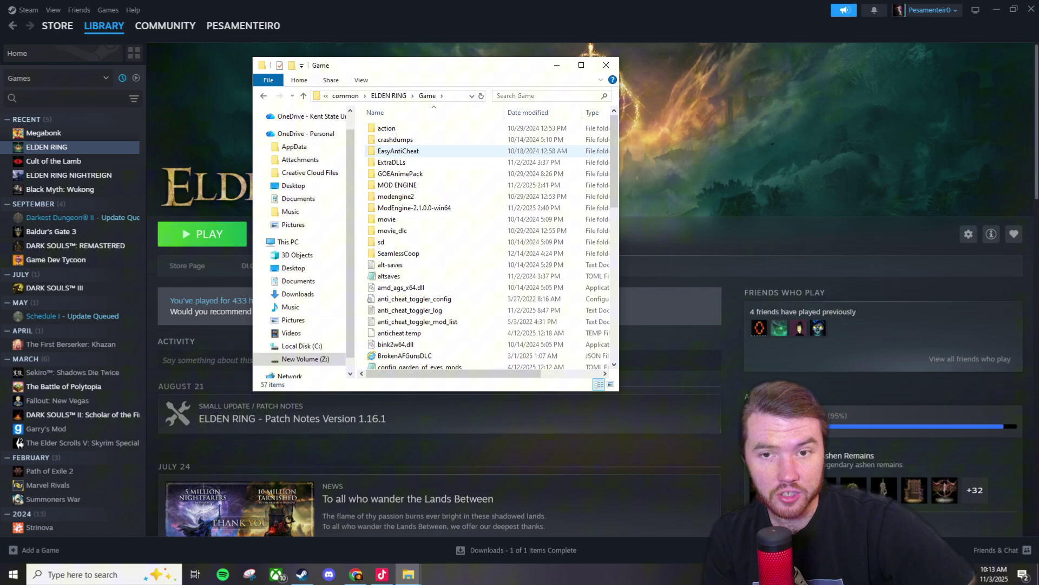
pyautogui.scroll(-1, 390, 147)
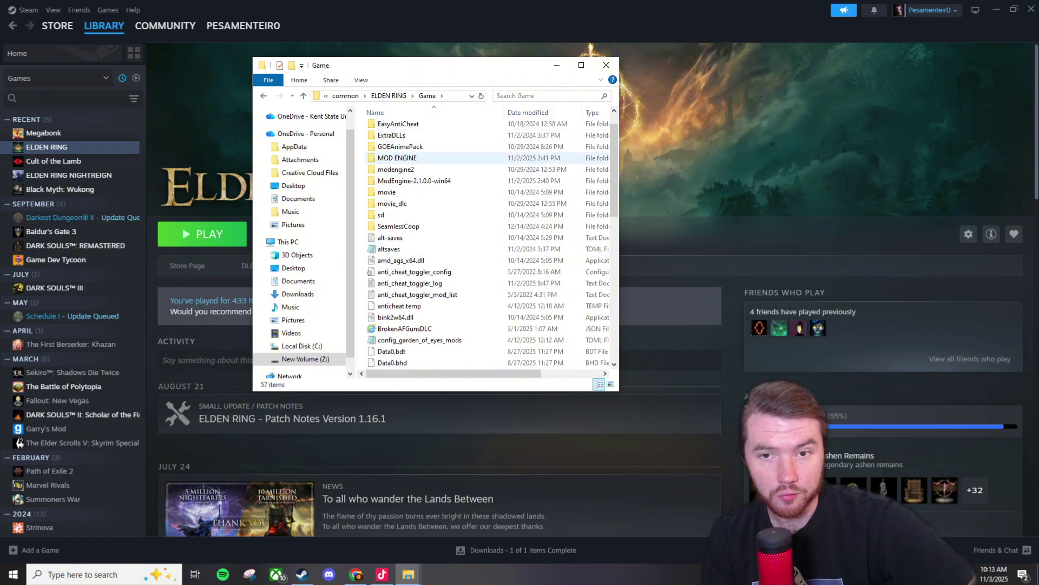
pyautogui.scroll(1, 390, 268)
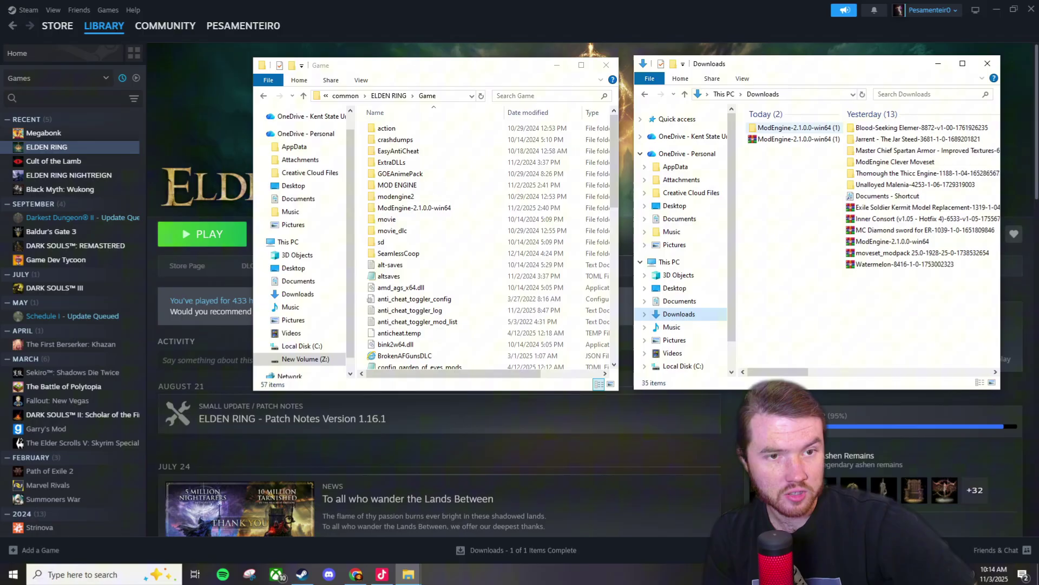
pyautogui.moveTo(796, 128); pyautogui.dragTo(473, 108)
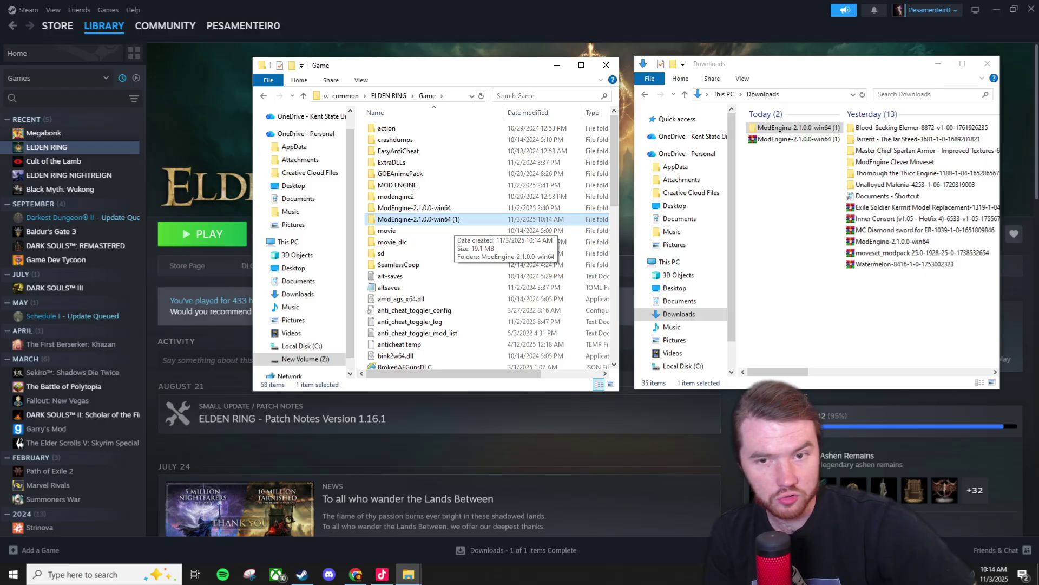
# Open the inner ModEngine-2.1.0.0-win64 folder and delete config_armoredcore6 and config_darksouls3
pyautogui.doubleClick(452, 220)
pyautogui.doubleClick(406, 129)
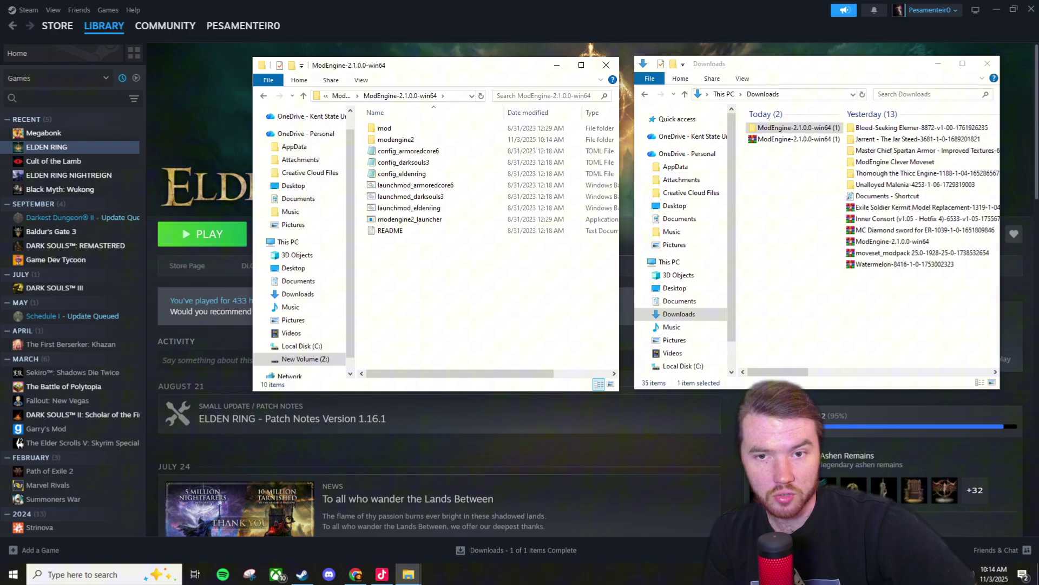
pyautogui.click(409, 151)
pyautogui.keyDown('ctrl'); pyautogui.click(404, 163); pyautogui.keyUp('ctrl')
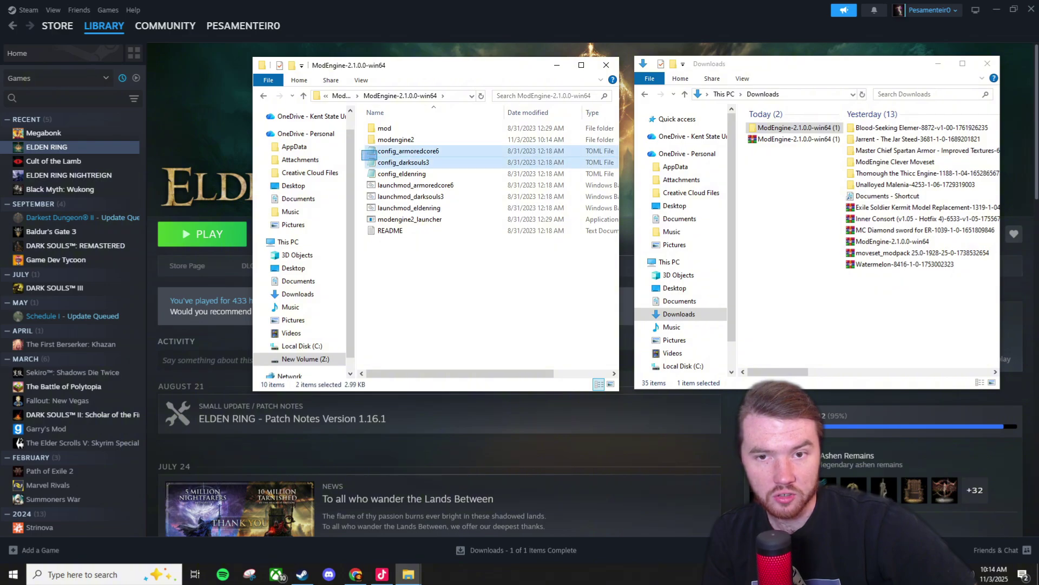
pyautogui.rightClick(410, 162)
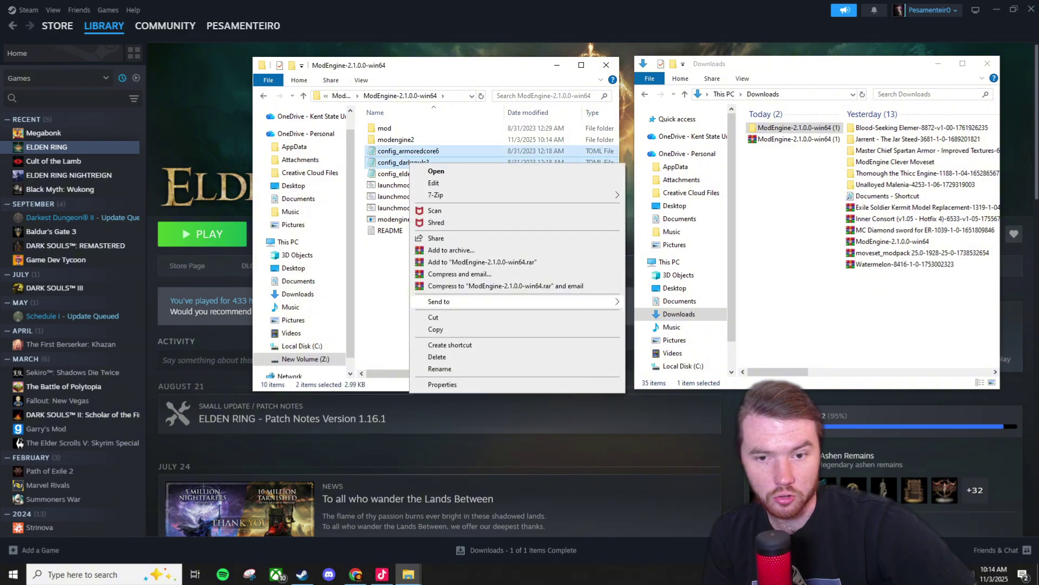
pyautogui.click(433, 358)
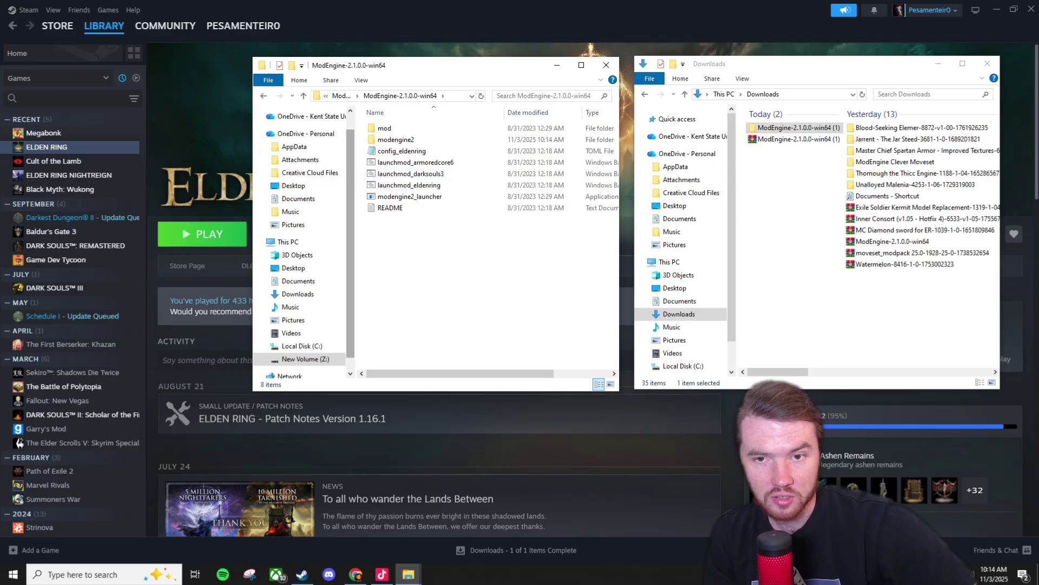
# Delete launchmod_armoredcore6 and launchmod_darksouls3 as well
pyautogui.click(411, 163)
pyautogui.keyDown('shift'); pyautogui.click(411, 173); pyautogui.keyUp('shift')
pyautogui.rightClick(378, 172)
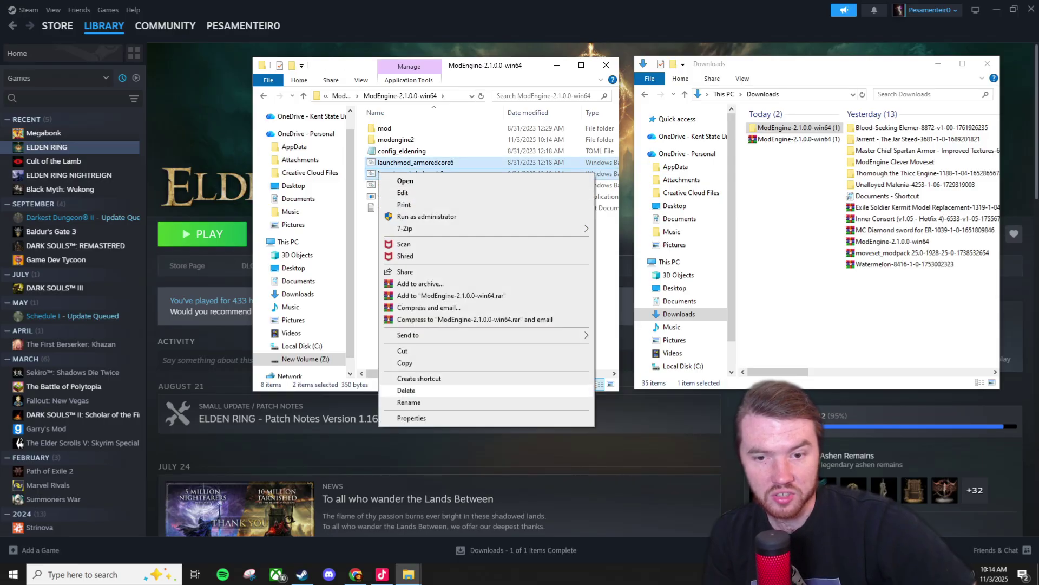
pyautogui.click(407, 390)
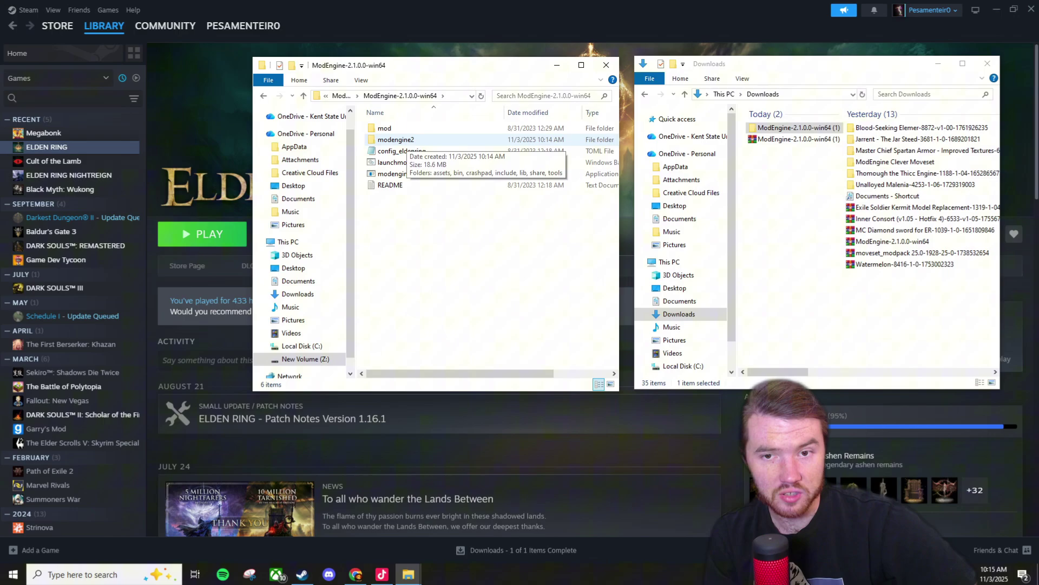
# Browse the mod and modengine2 subfolders, finishing inside the empty mod folder
pyautogui.doubleClick(385, 128)
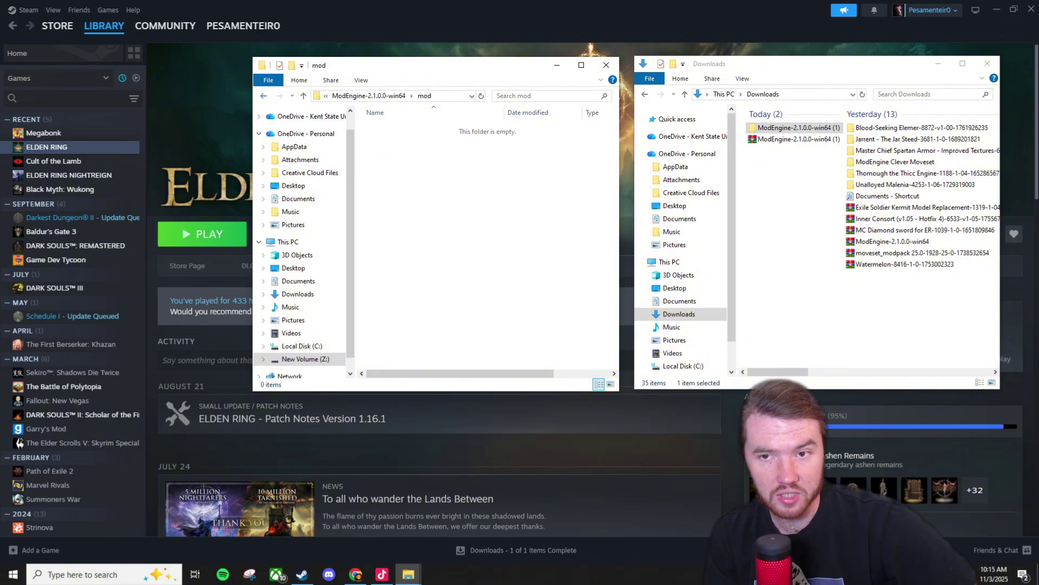
pyautogui.click(263, 96)
pyautogui.doubleClick(390, 140)
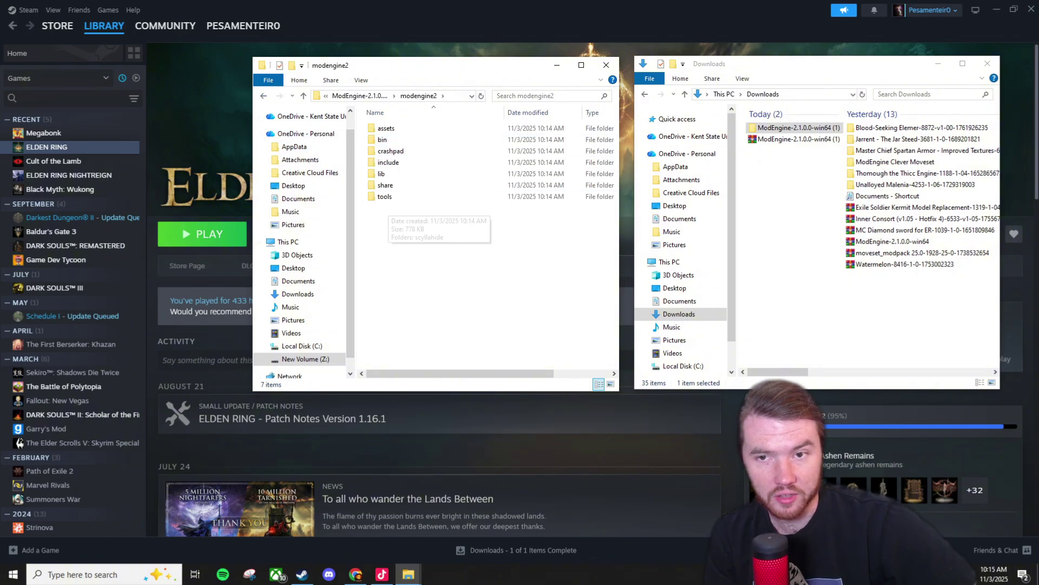
pyautogui.hotkey('alt', 'Left')
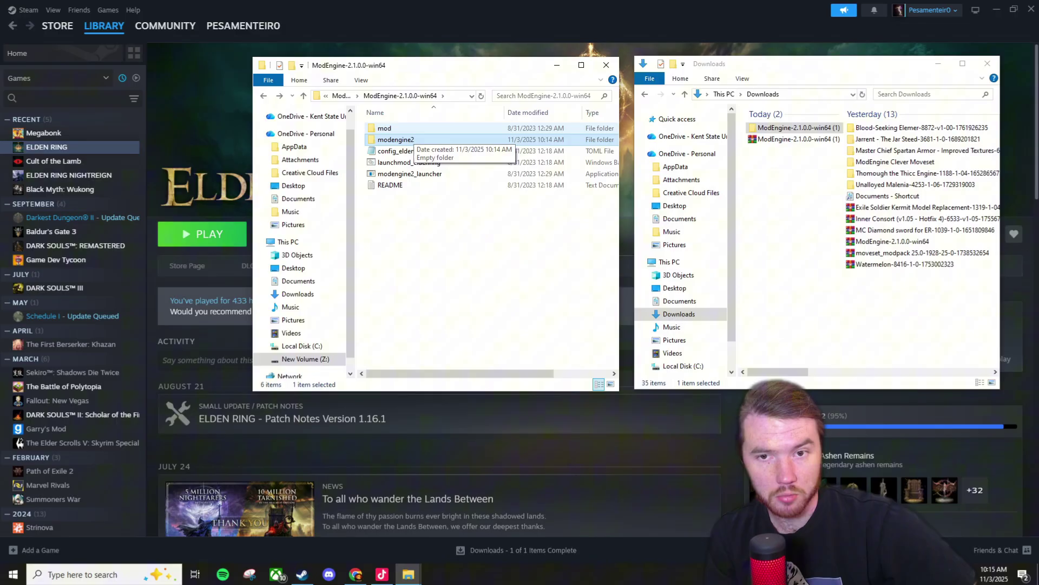
pyautogui.doubleClick(385, 127)
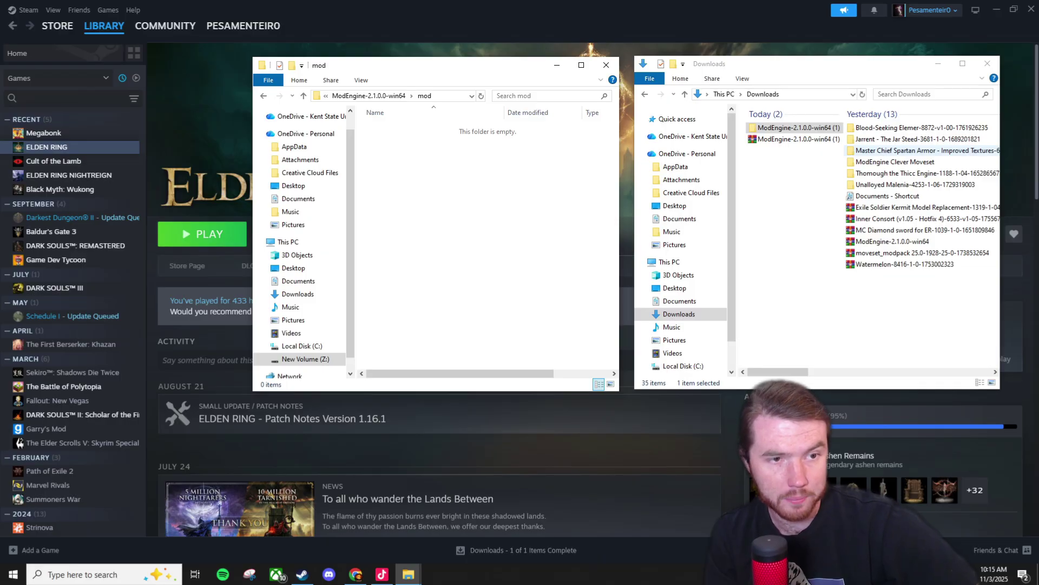
# From Downloads' Master Chief Spartan Armor > Master Chief - Detailed, drag the parts folder into mod
pyautogui.doubleClick(947, 150)
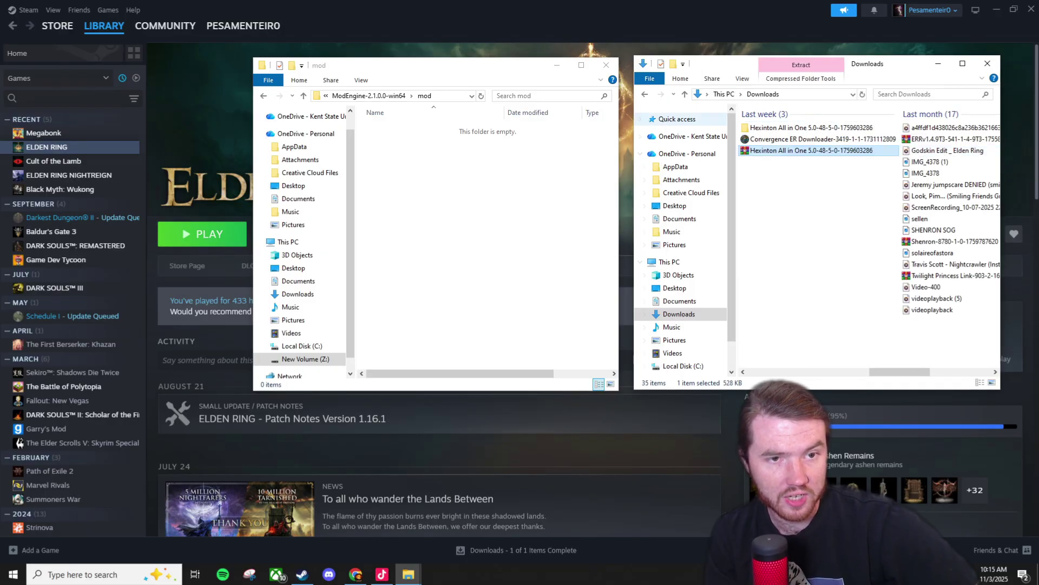
pyautogui.scroll(2, 883, 141)
pyautogui.doubleClick(885, 150)
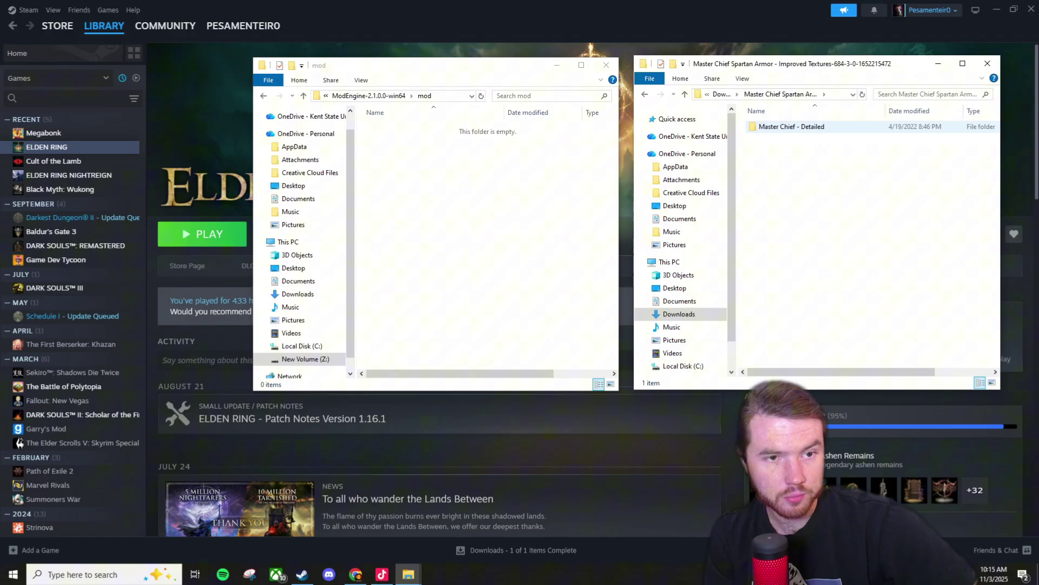
pyautogui.doubleClick(791, 126)
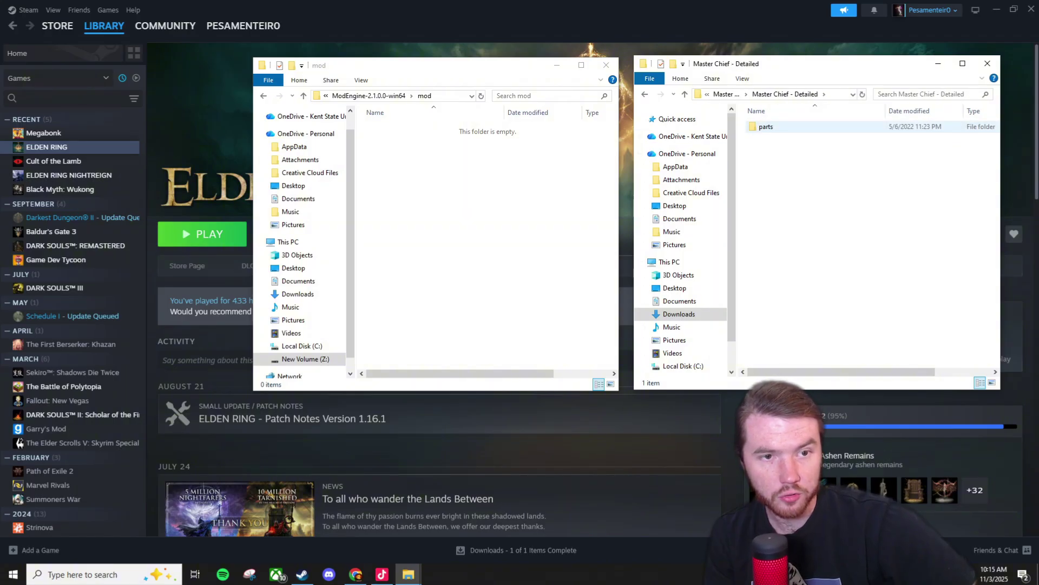
pyautogui.moveTo(764, 127); pyautogui.dragTo(449, 149)
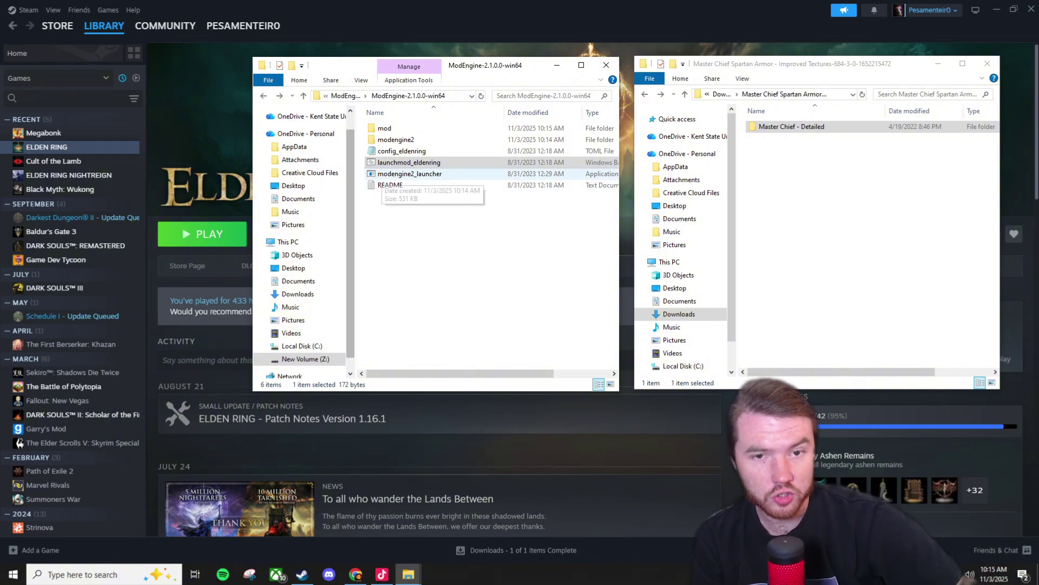
# Widen and reposition the ModEngine window, then run launchmod_eldenring past the security warning
pyautogui.moveTo(619, 226); pyautogui.dragTo(665, 226)
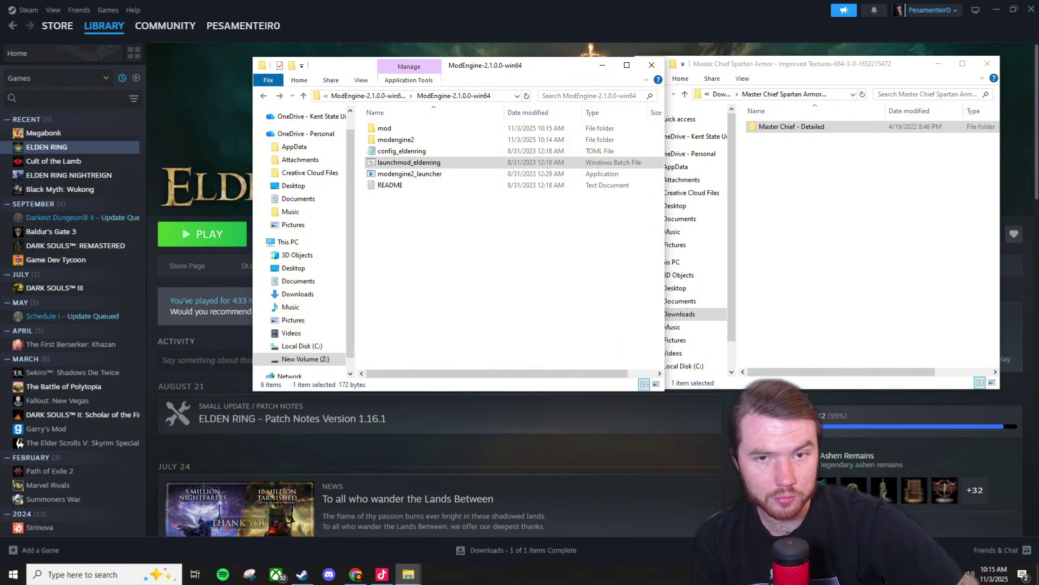
pyautogui.moveTo(563, 72); pyautogui.dragTo(475, 73)
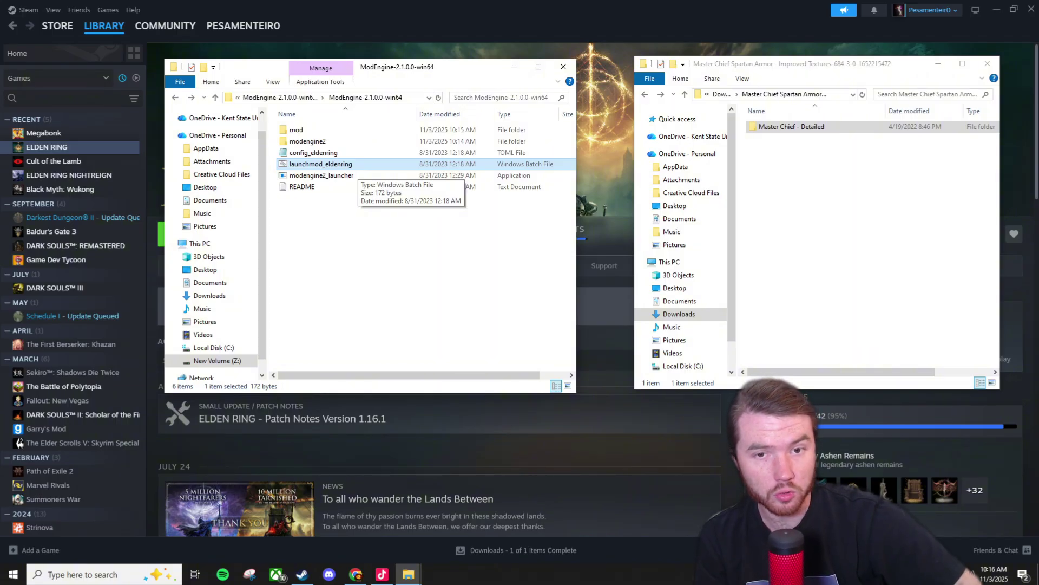
pyautogui.doubleClick(347, 165)
pyautogui.click(609, 297)
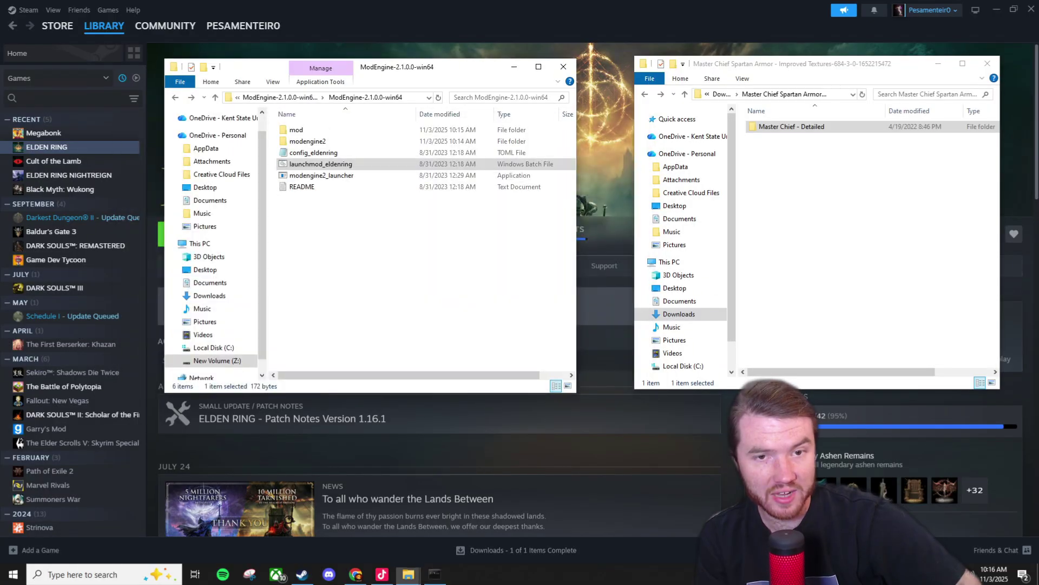